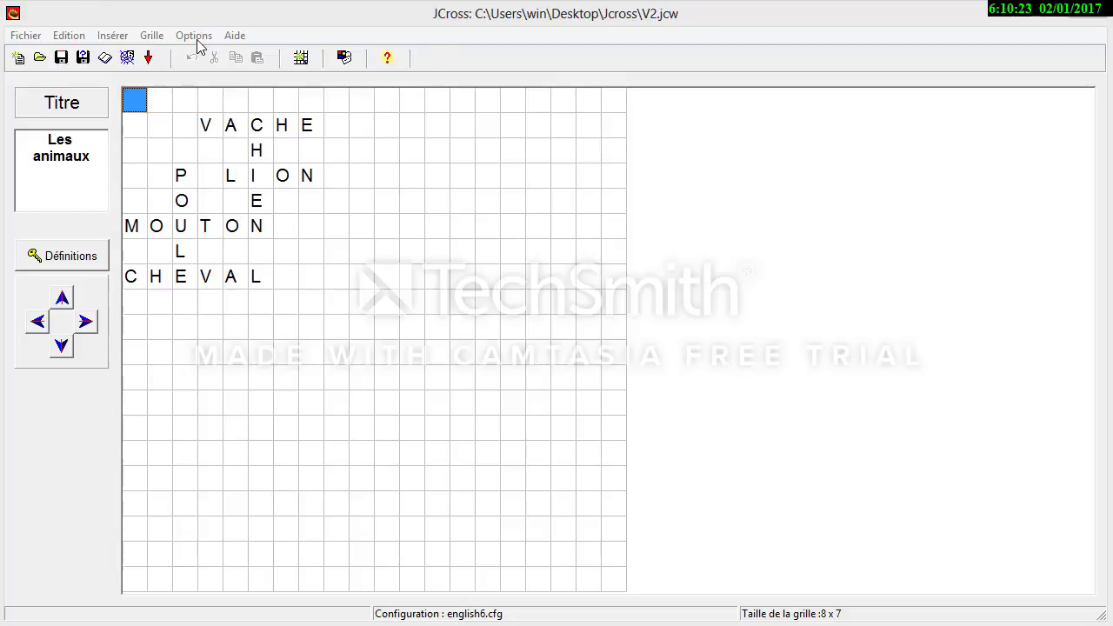
Step: Set the output font size to small in the appearance settings of the web page configuration
click(196, 37)
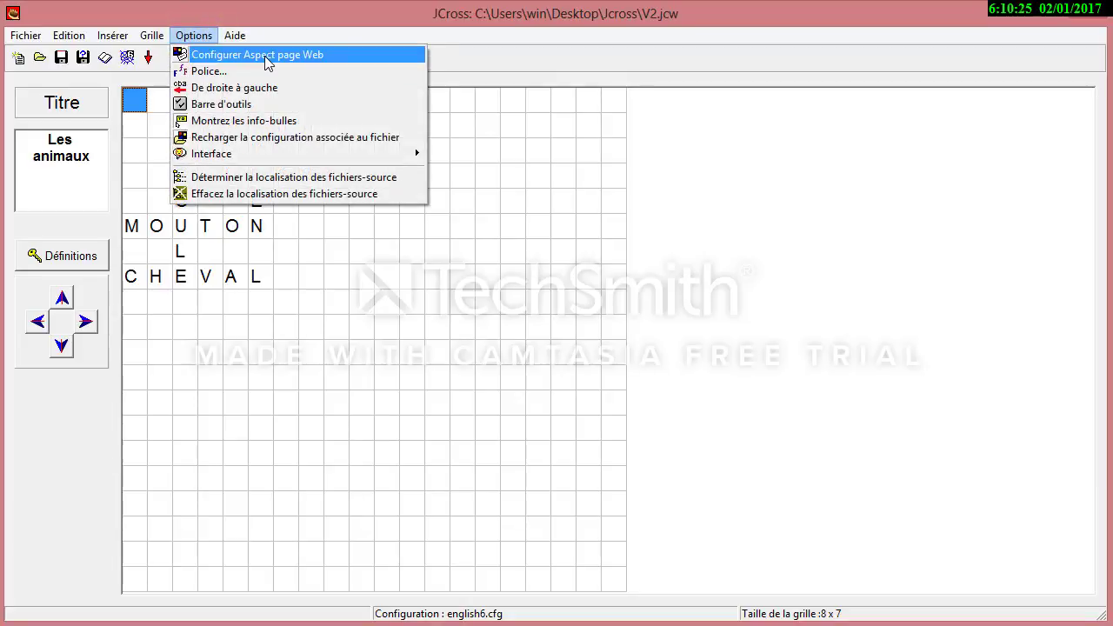
click(513, 74)
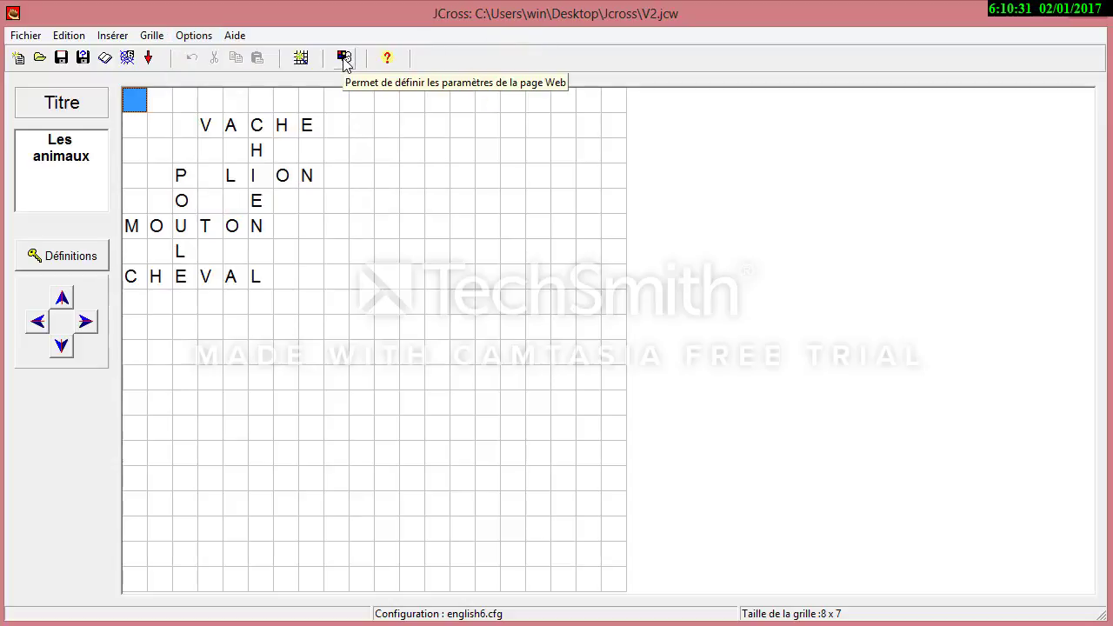
click(346, 61)
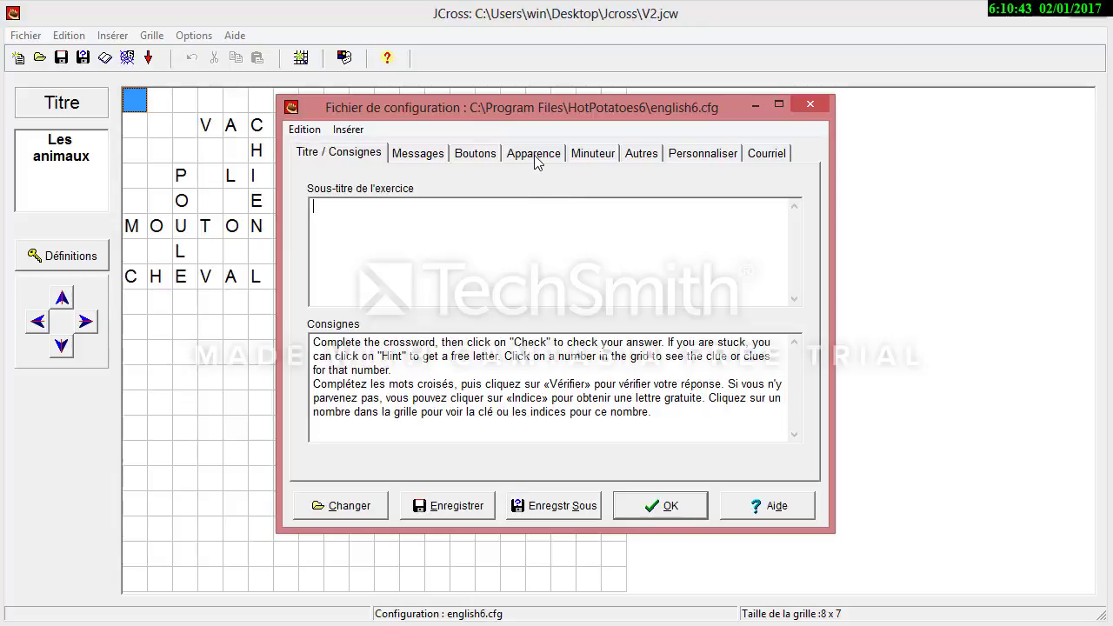
click(534, 156)
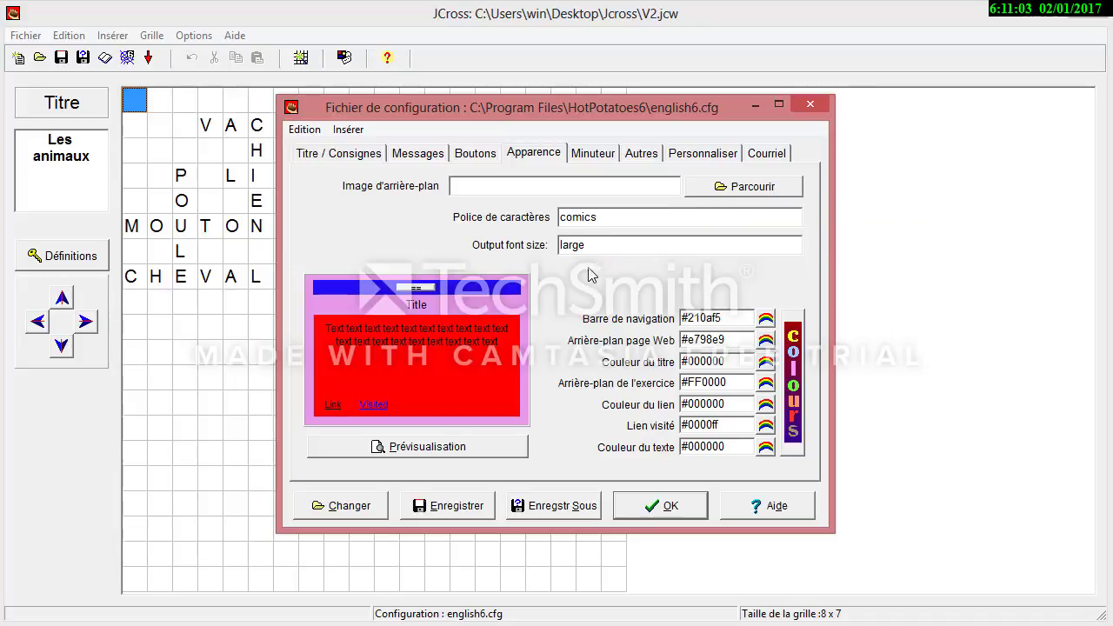
drag(596, 244, 554, 246)
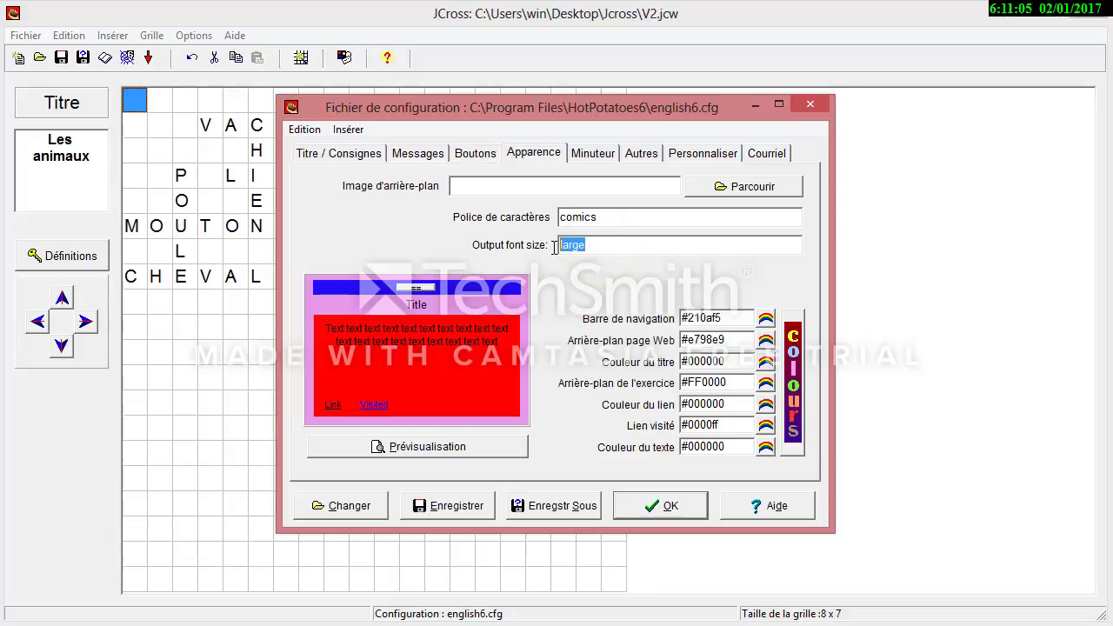
text(small)
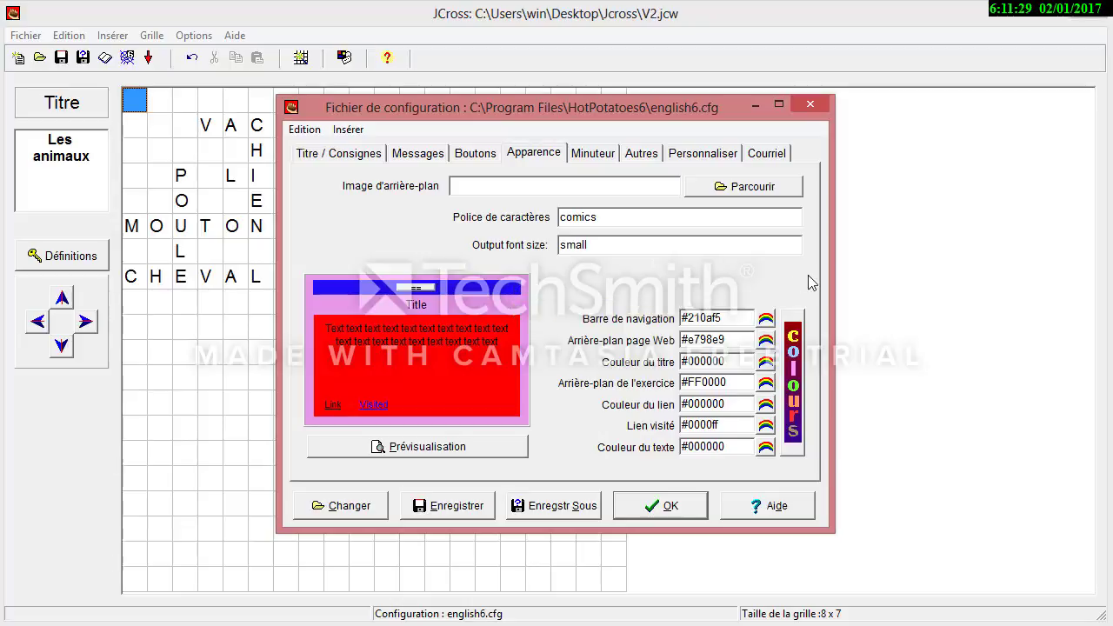
Step: Set the navigation bar colour to the basic light grey, #c0c0c0
click(765, 322)
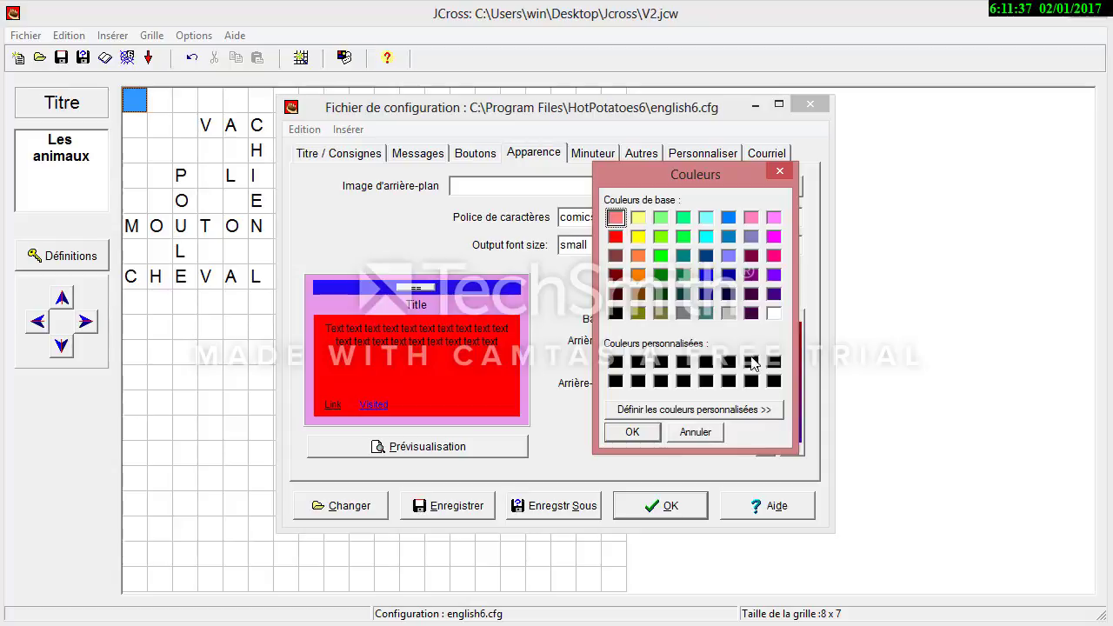
click(728, 313)
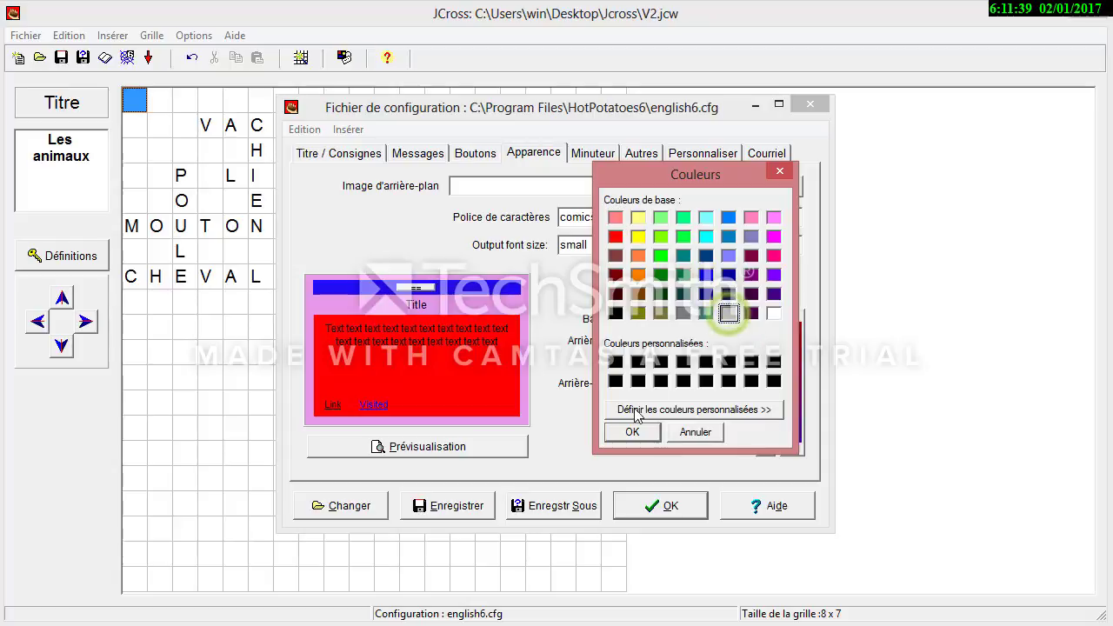
click(643, 431)
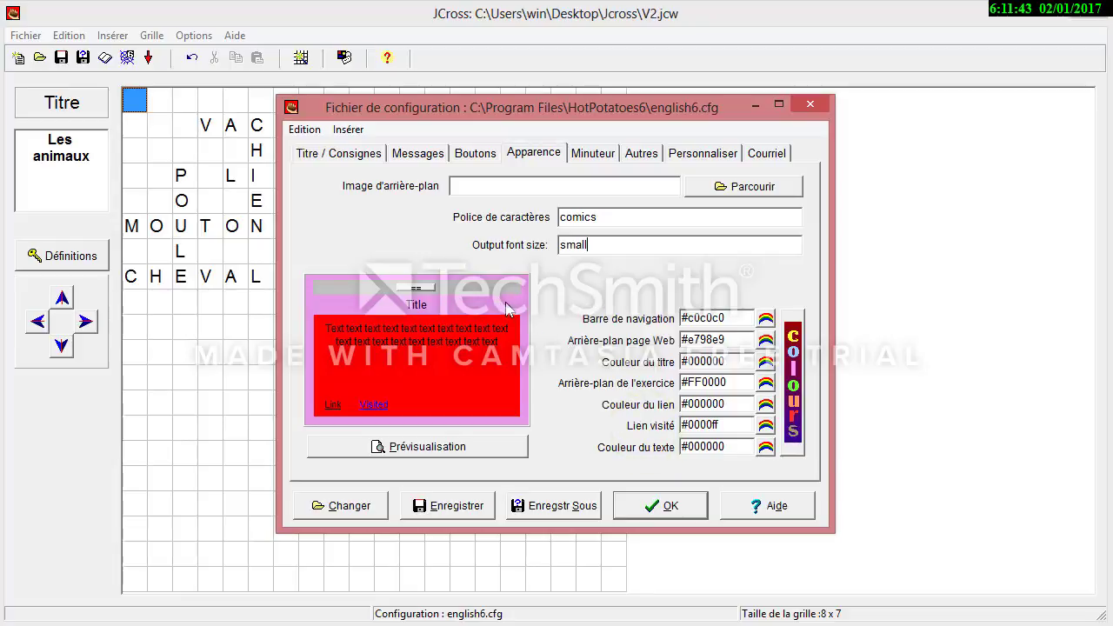
Step: Give the web page background a custom darker magenta-pink colour, #bf3ca5
click(766, 340)
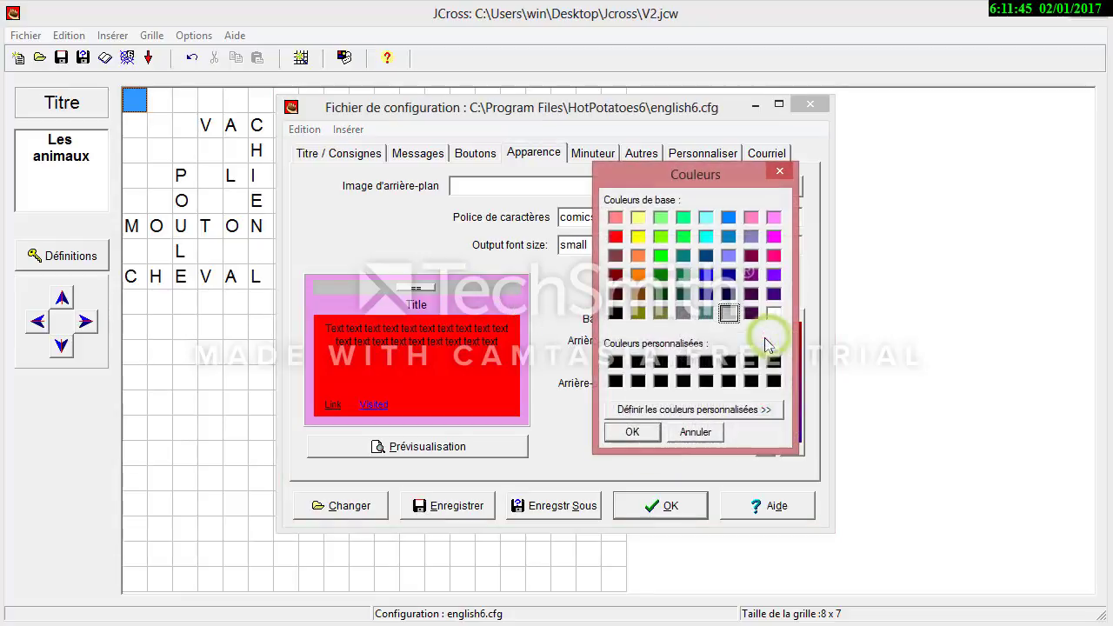
click(735, 412)
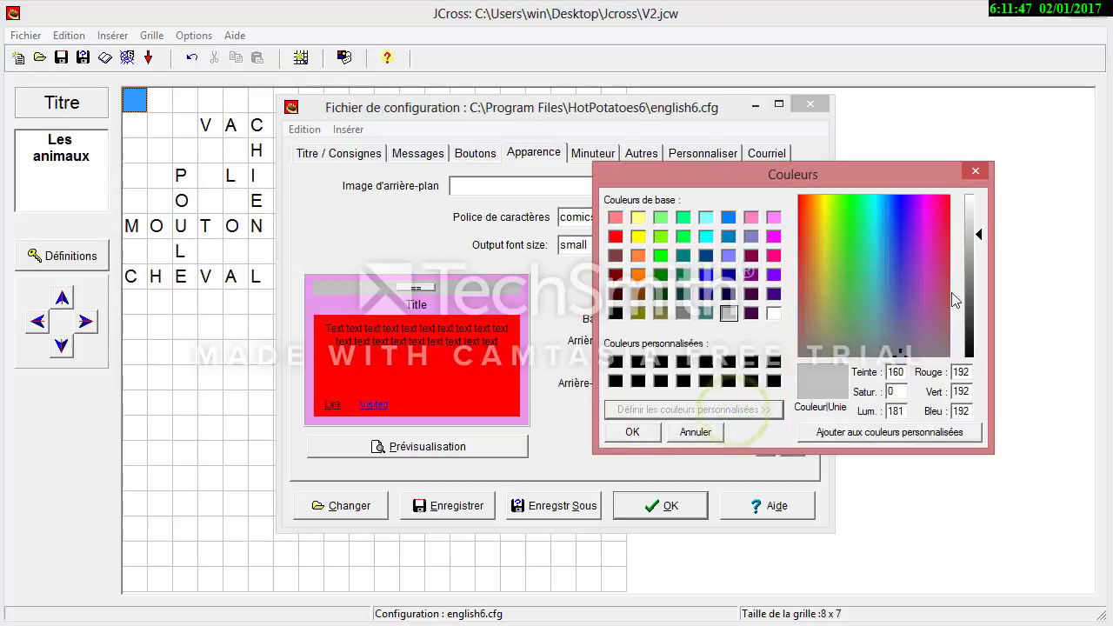
click(930, 272)
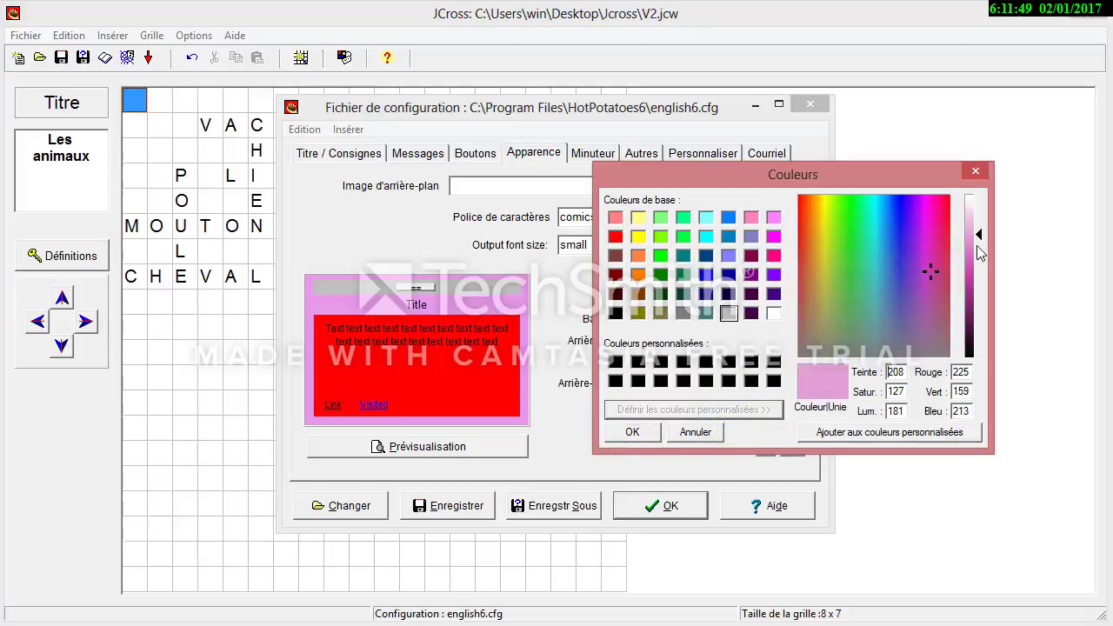
drag(980, 233, 978, 278)
click(647, 433)
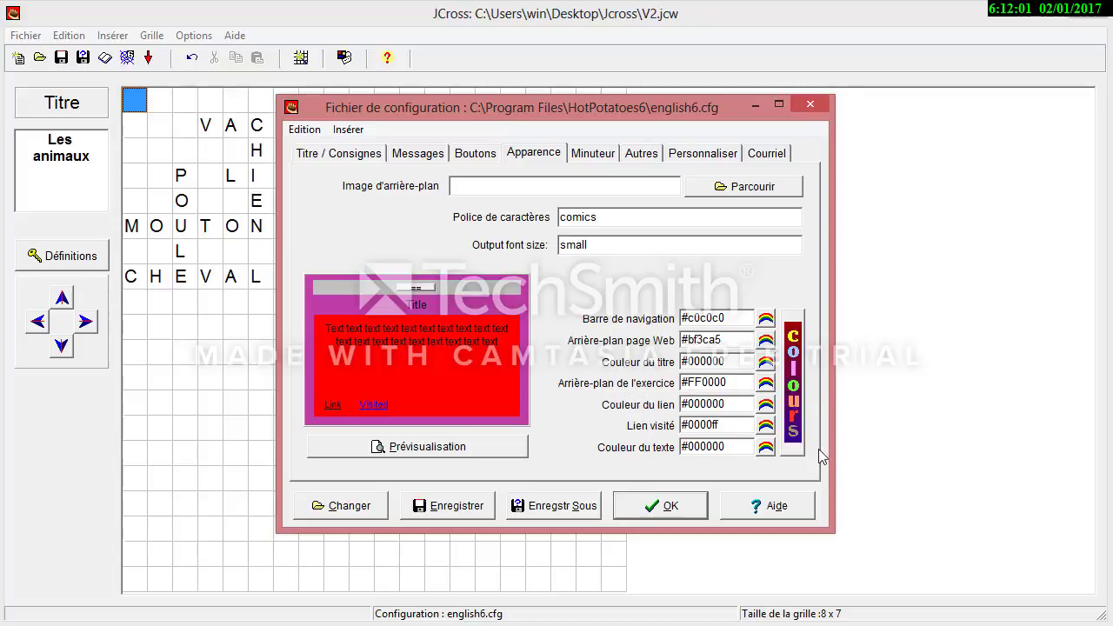
Step: Copy the code #6600FF from the Basic Web Colours chart and apply it as the exercise background colour
click(794, 409)
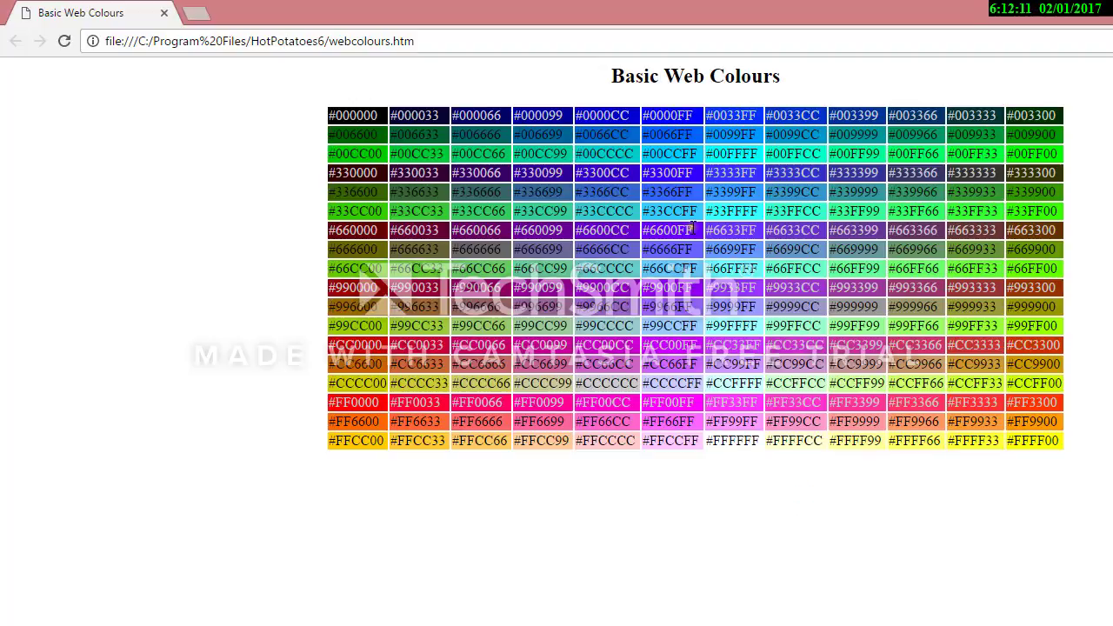
drag(696, 231, 636, 221)
key(ctrl+c)
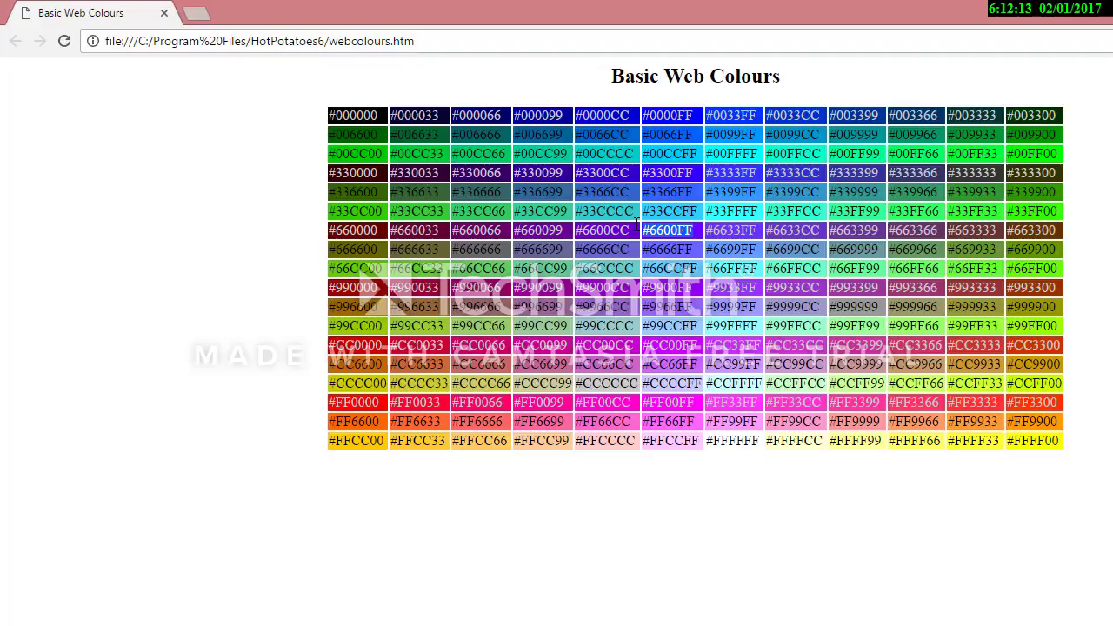
click(164, 12)
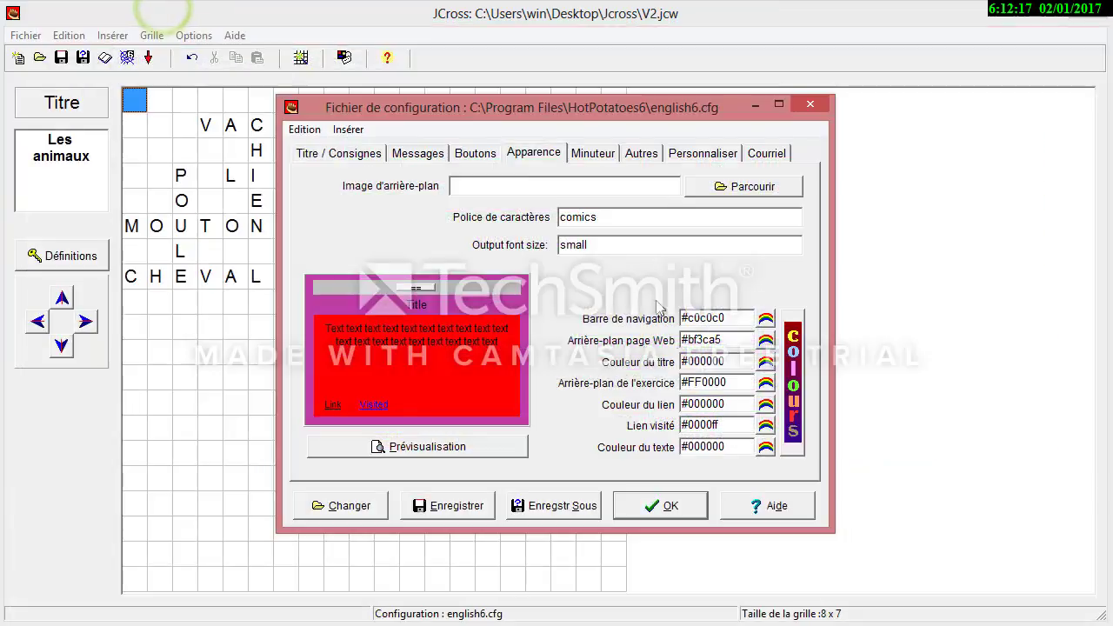
drag(740, 381, 683, 382)
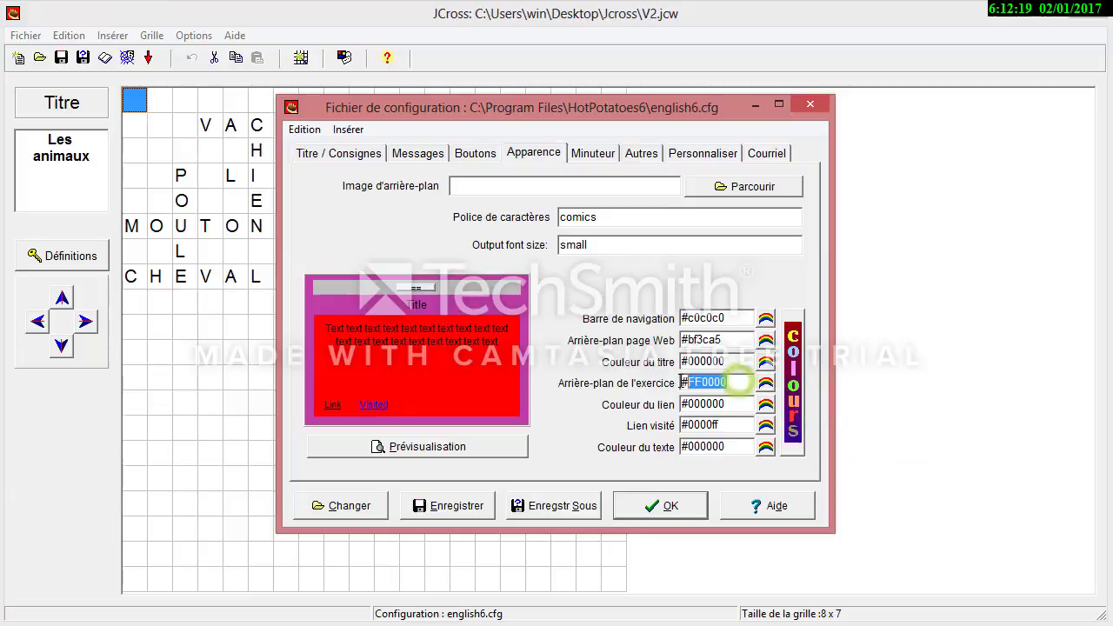
key(ctrl+v)
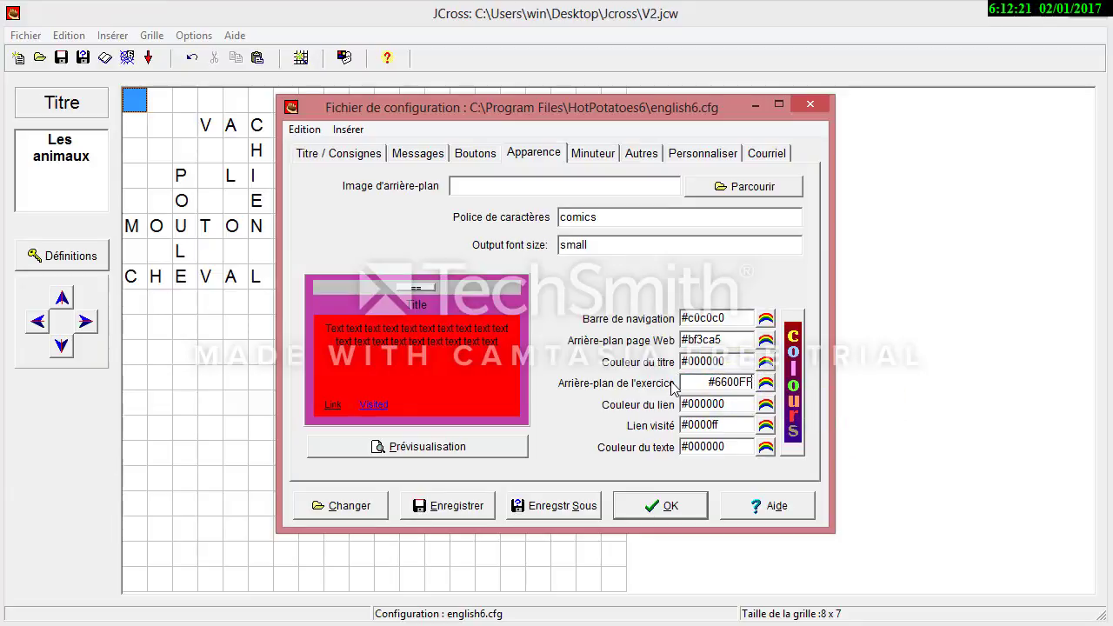
click(726, 402)
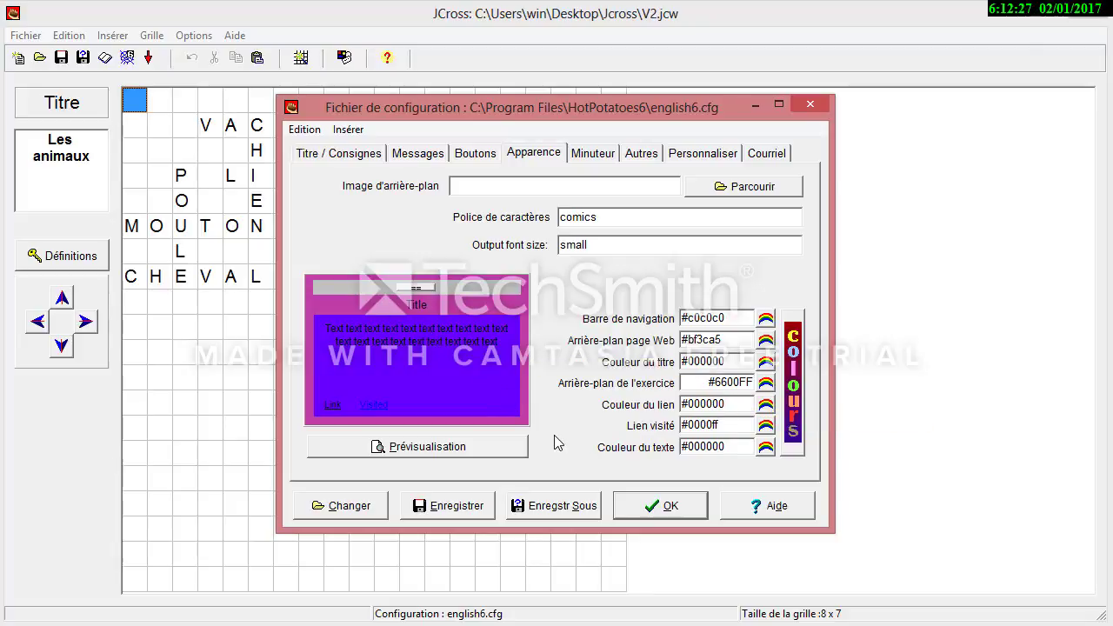
Step: Set the text colour to the basic light grey, #c0c0c0
click(766, 449)
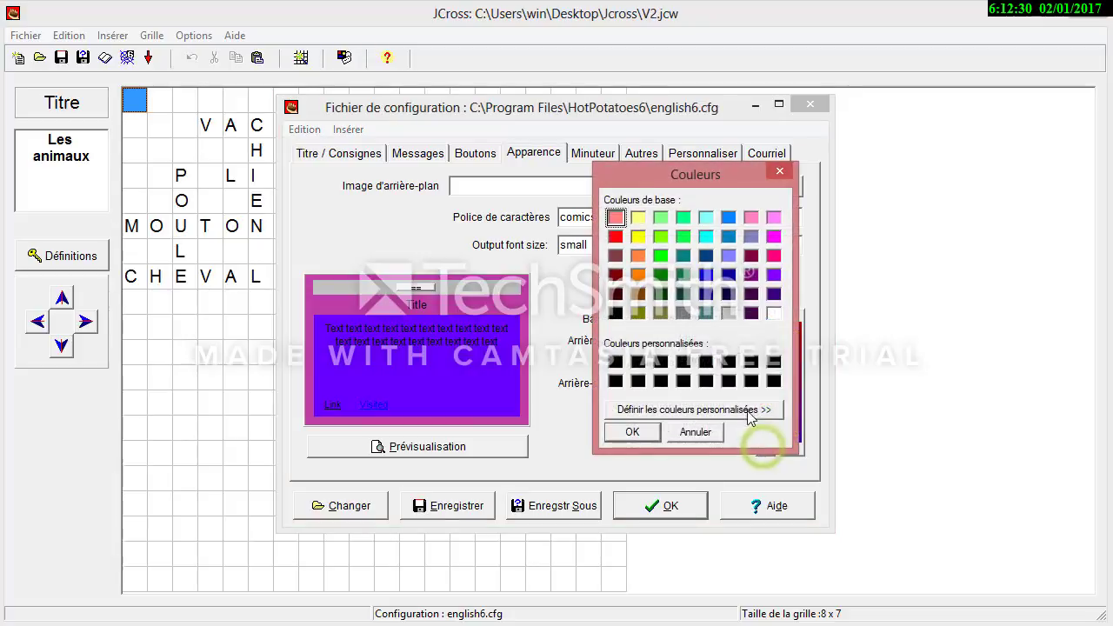
click(729, 314)
click(632, 433)
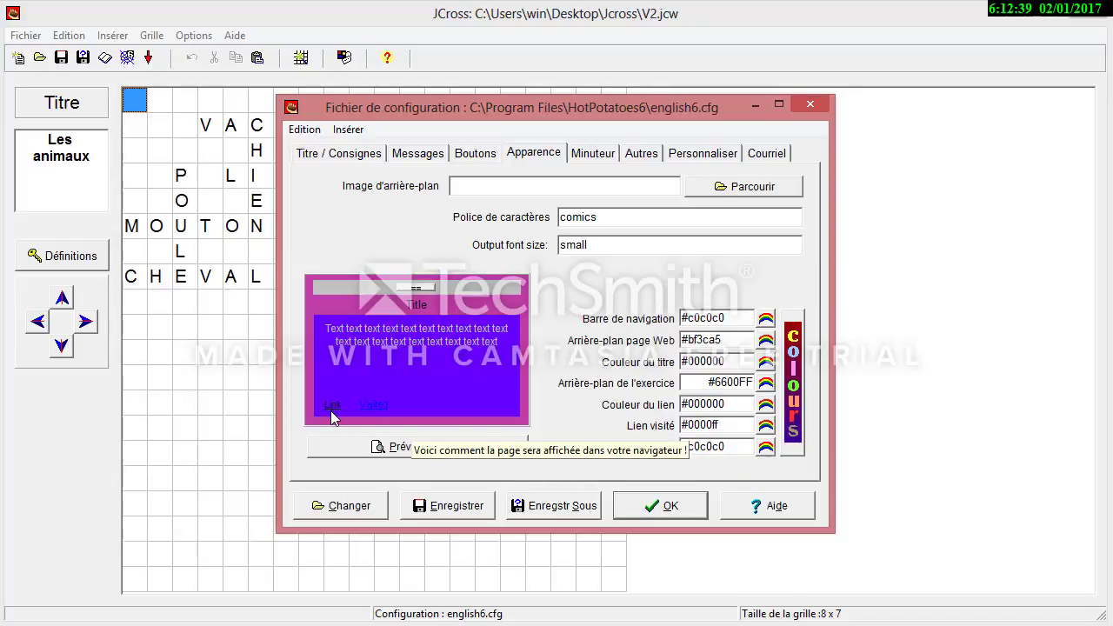
Step: Set the link colour to cyan #00ffff and the visited link colour to white #ffffff, and accept the configuration
click(766, 404)
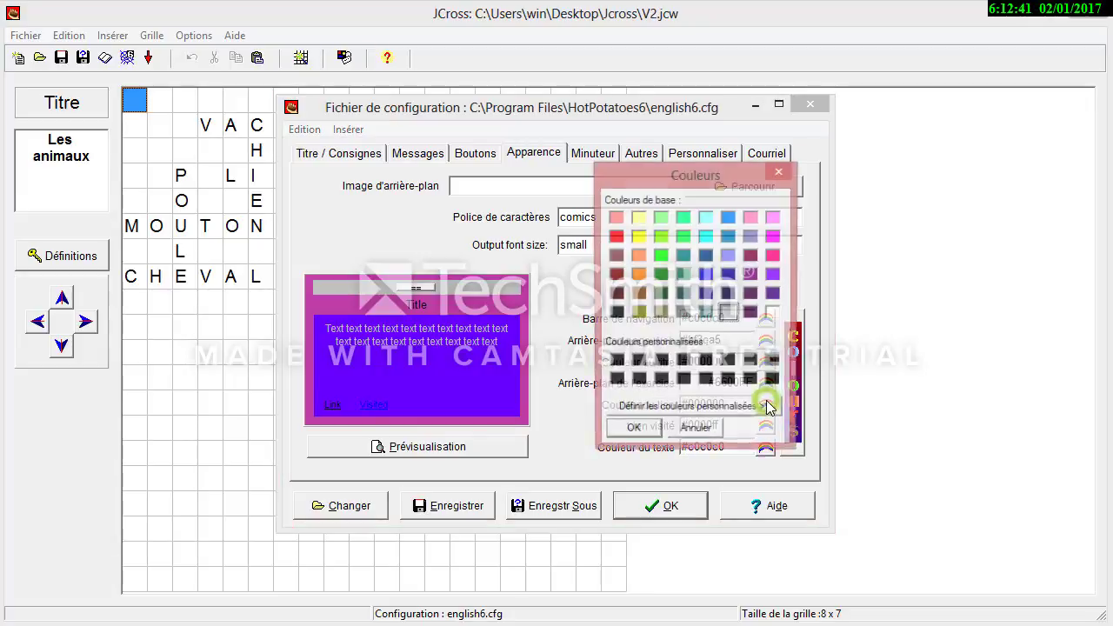
click(705, 235)
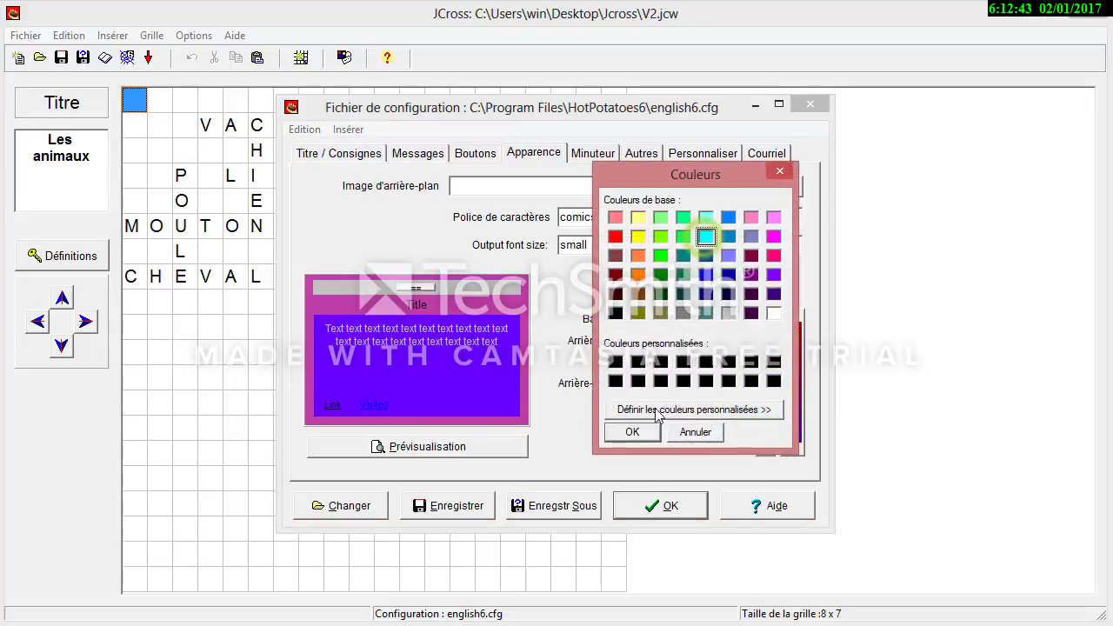
click(637, 431)
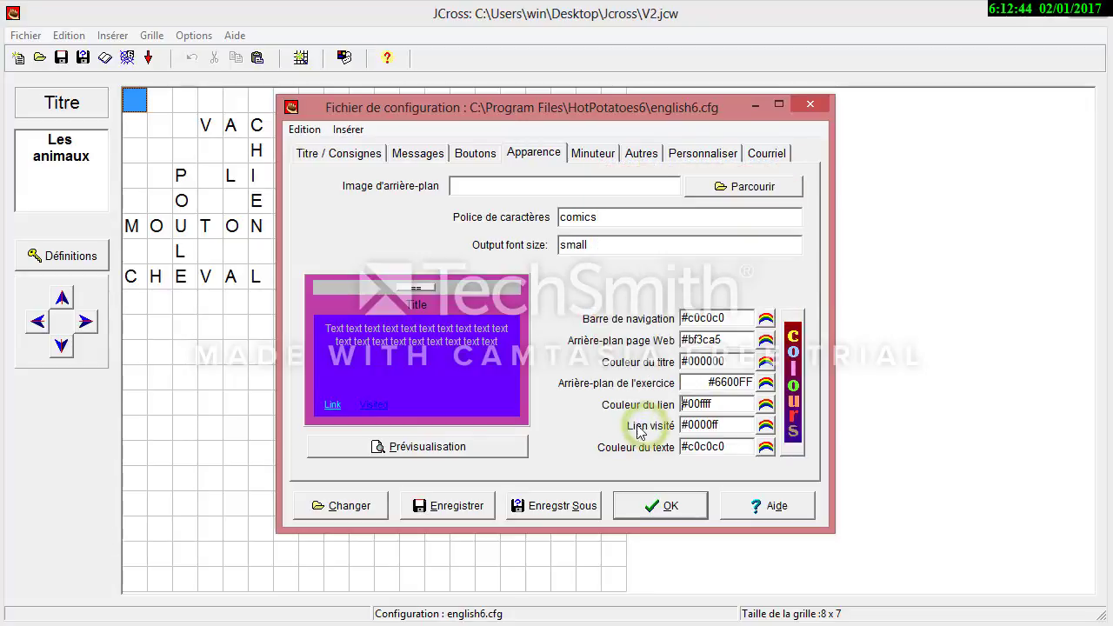
click(764, 425)
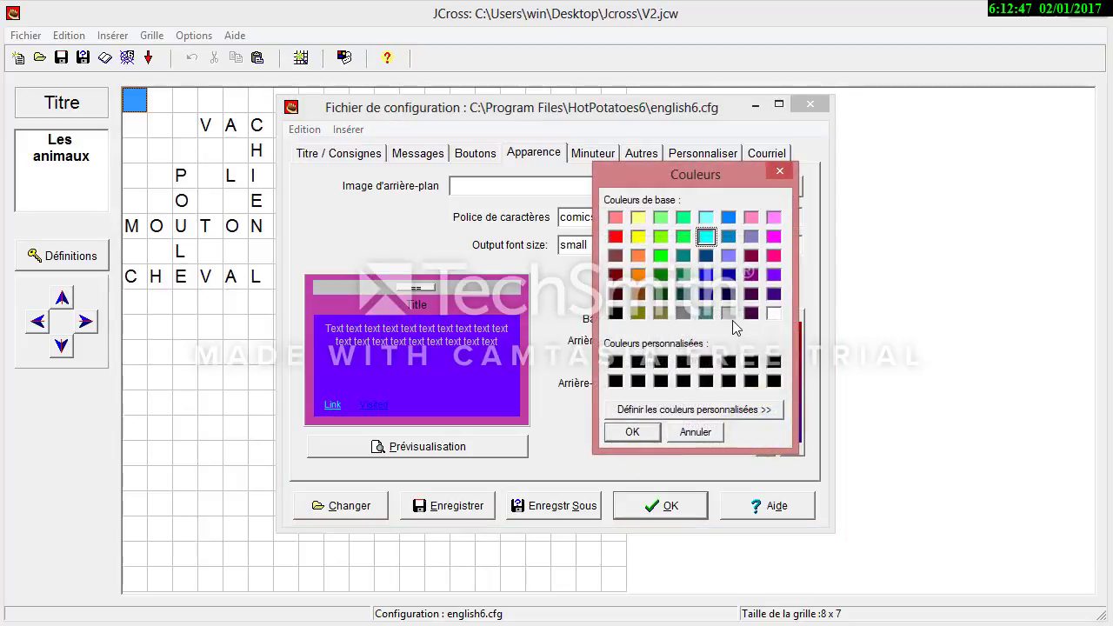
click(773, 313)
click(632, 432)
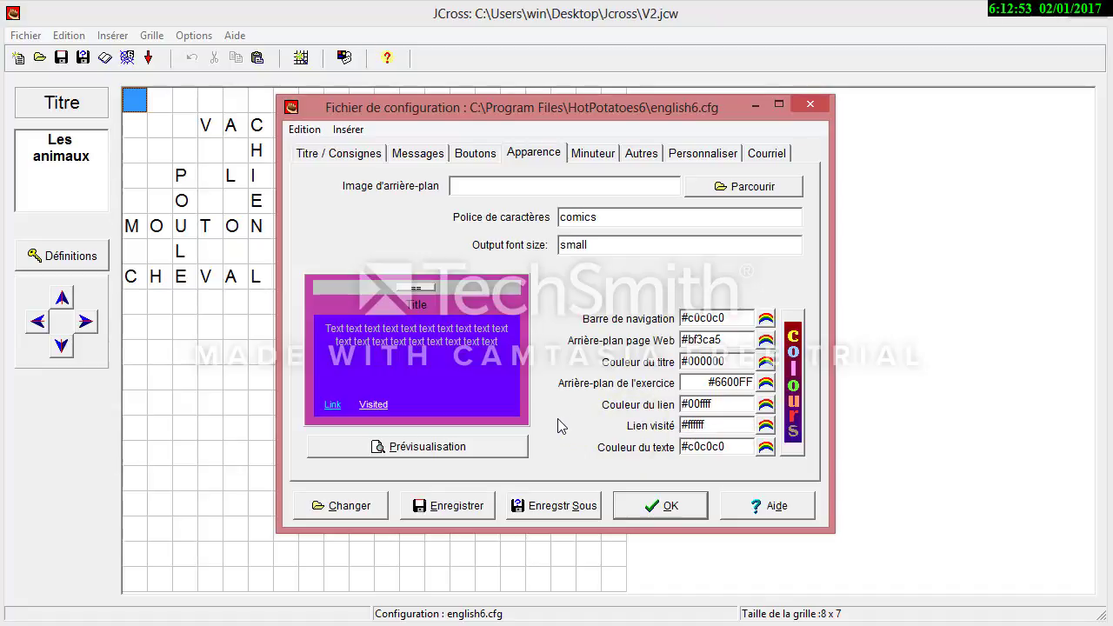
click(652, 506)
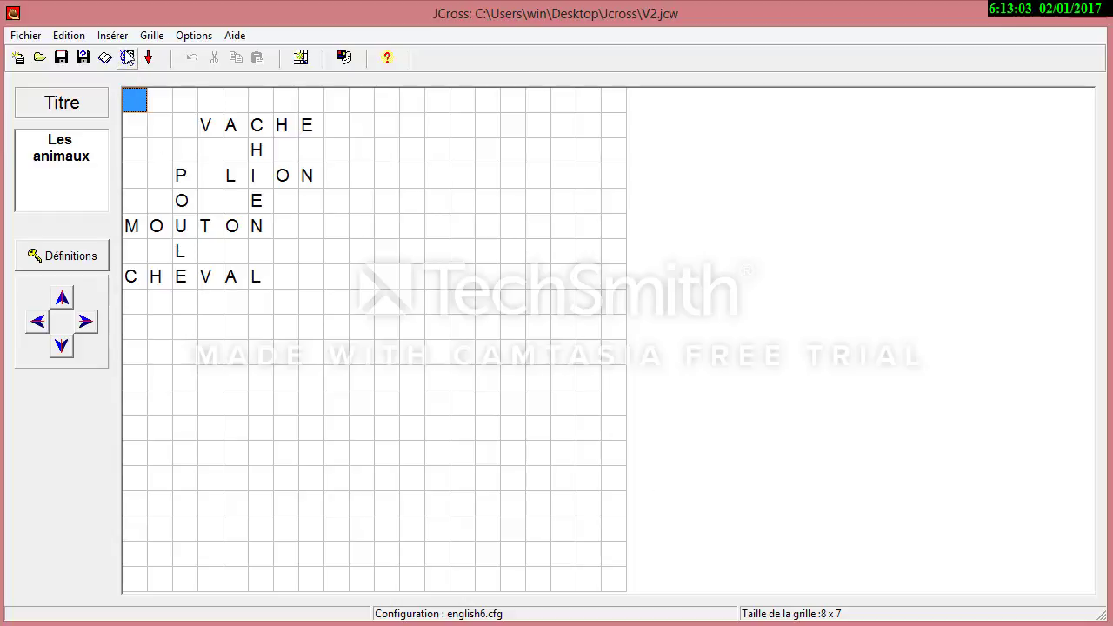
Step: Export the crossword as the web page V2.htm in the Jcross folder and view the exercise in the browser
click(127, 57)
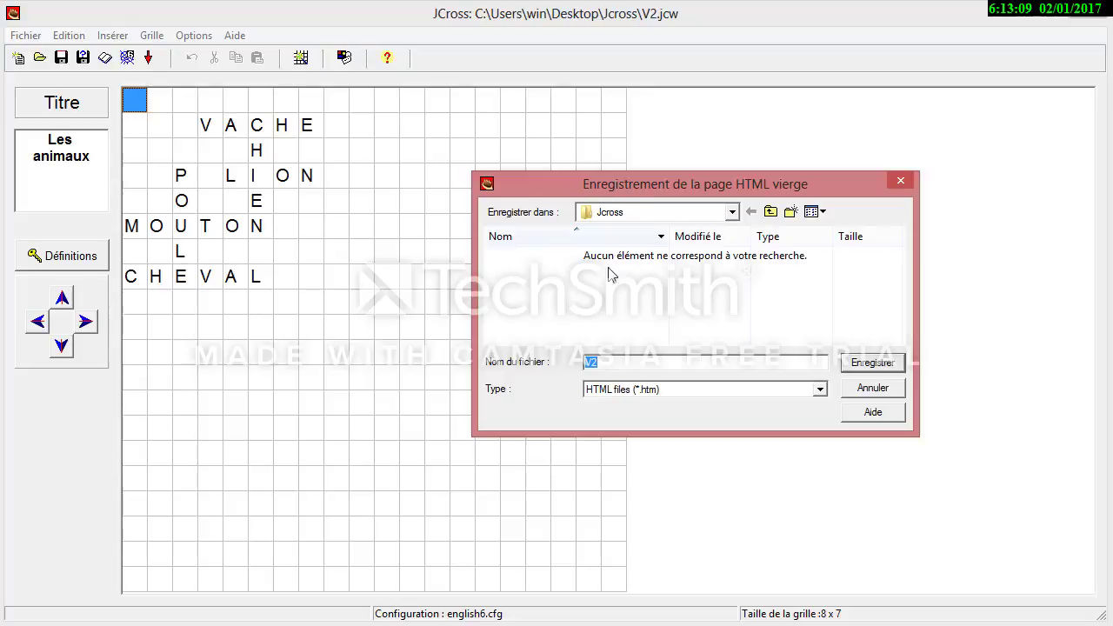
click(878, 366)
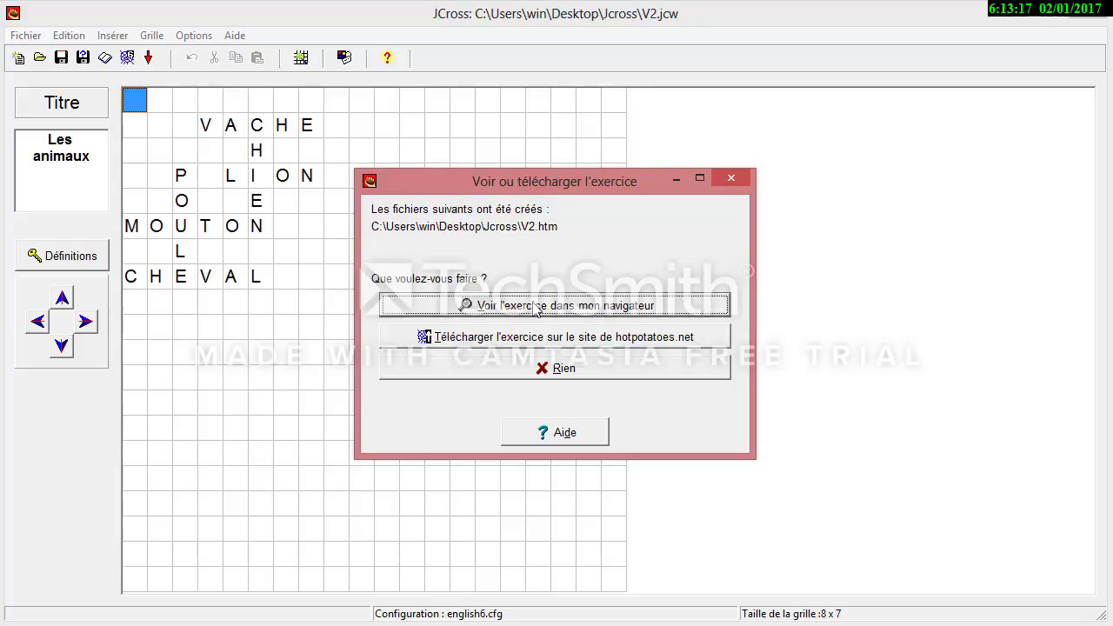
click(536, 306)
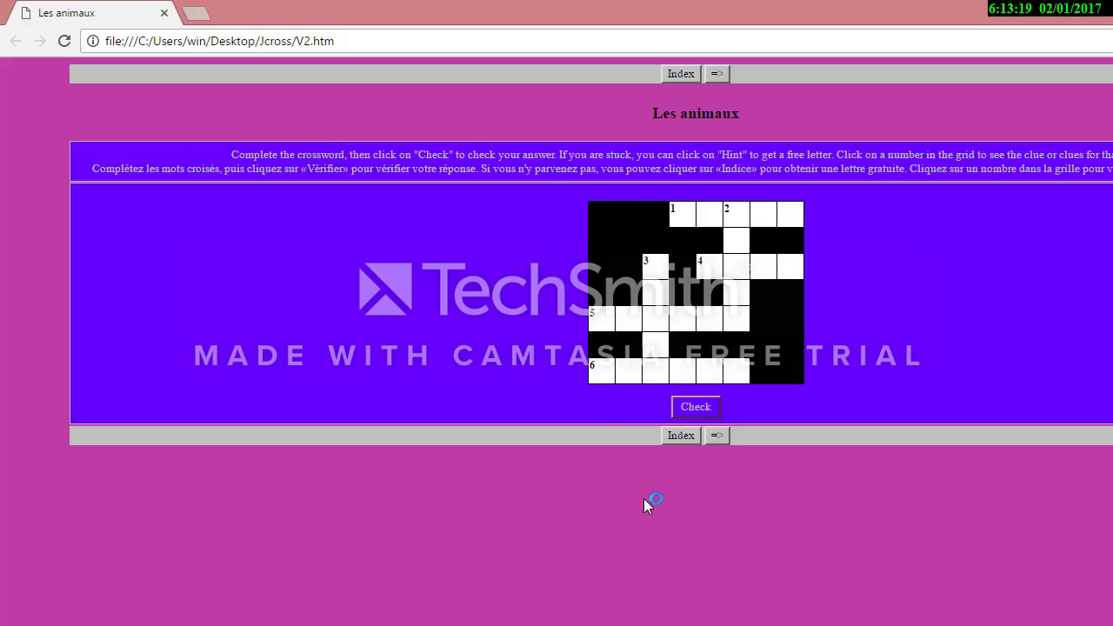